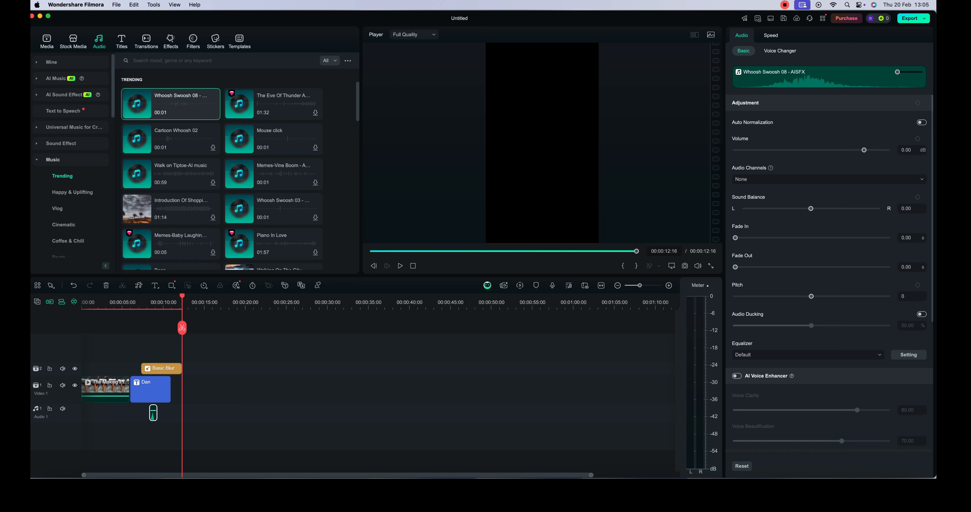
{"action": "scroll", "coordinate": [72, 188], "scroll_direction": "down", "scroll_amount": 8}
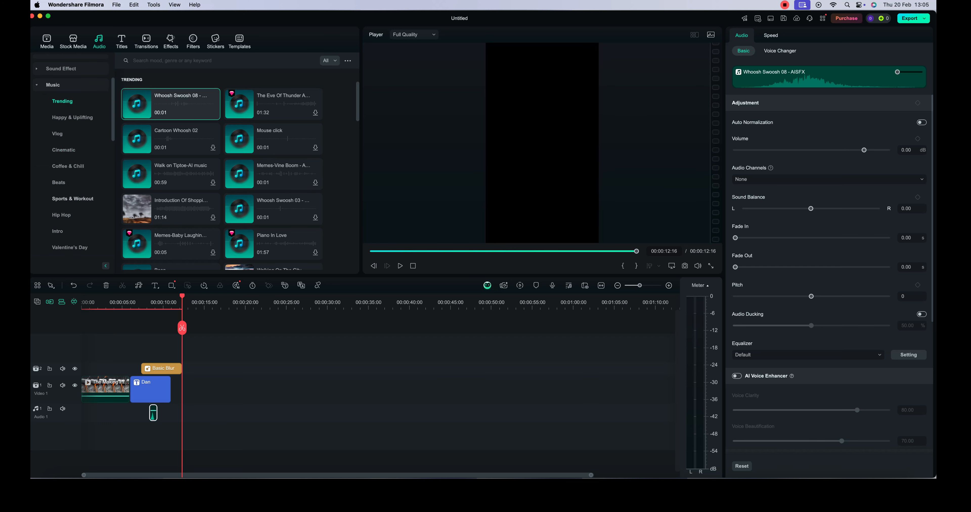
{"action": "scroll", "coordinate": [71, 188], "scroll_direction": "up", "scroll_amount": 8}
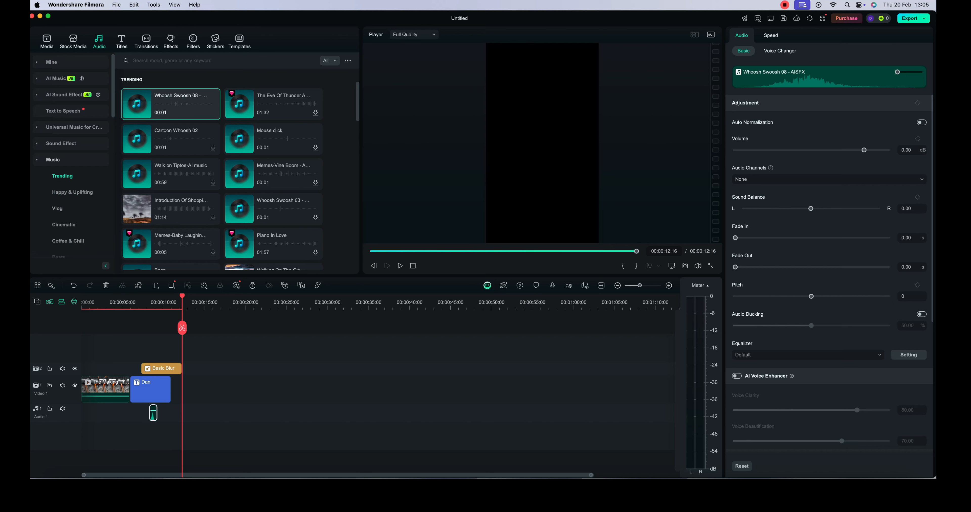
Add the Dissolve 03 transition to the start of the video clip on Video 1.
{"action": "left_click", "coordinate": [146, 41]}
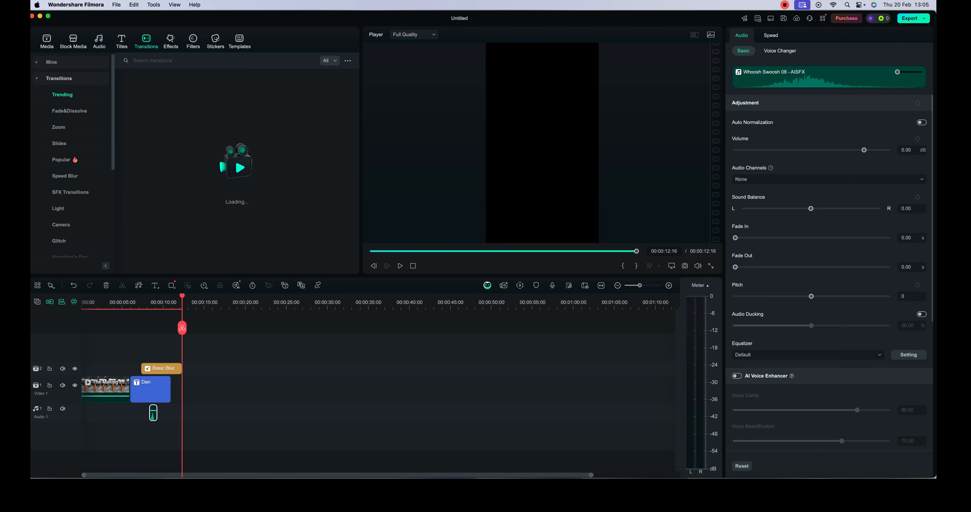
{"action": "mouse_move", "coordinate": [207, 145]}
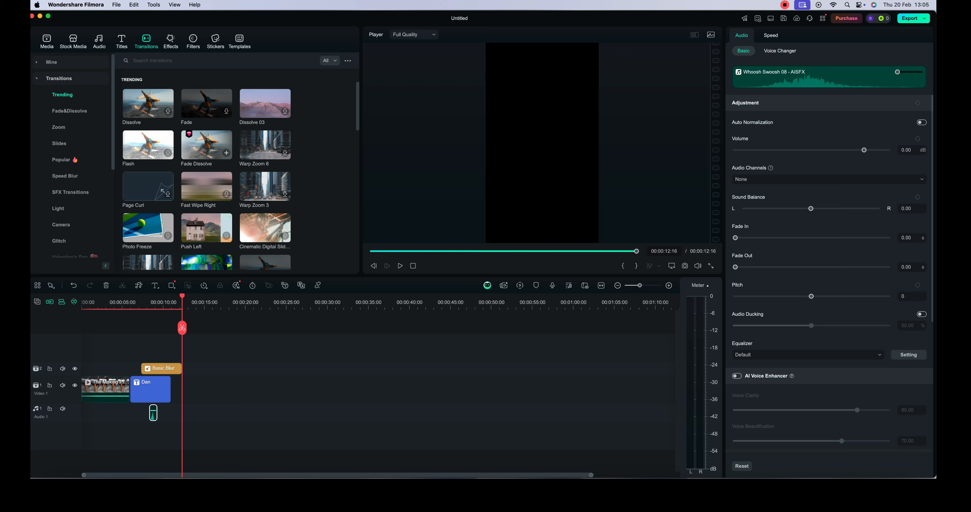
{"action": "left_click_drag", "start_coordinate": [182, 297], "coordinate": [99, 298]}
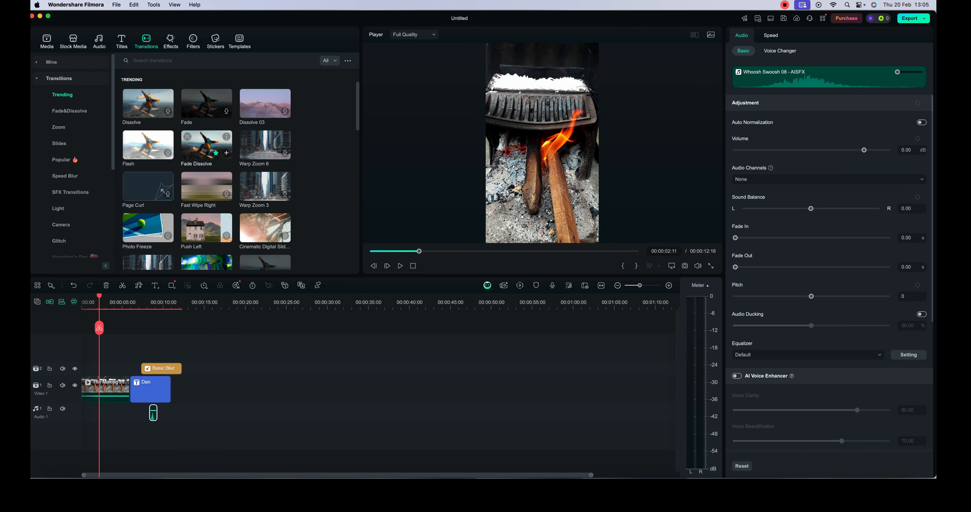
{"action": "left_click", "coordinate": [226, 153]}
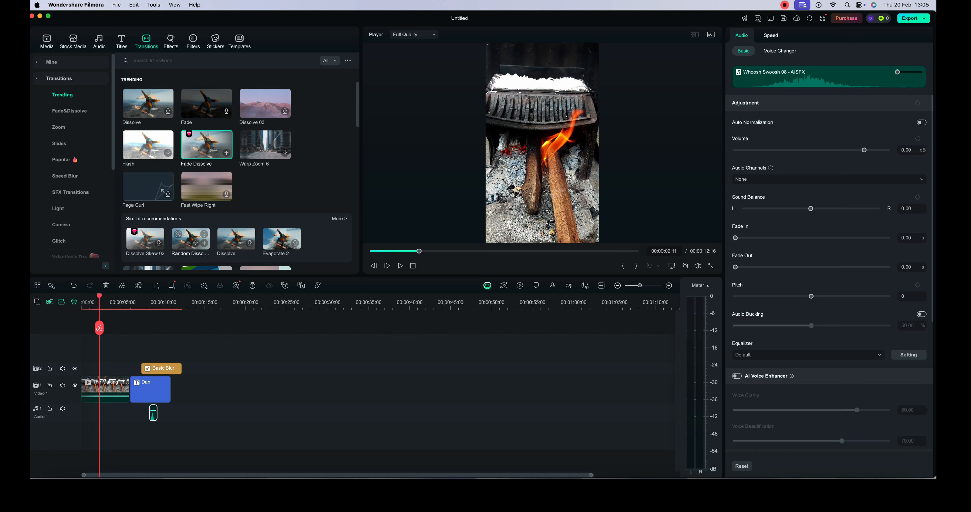
{"action": "left_click_drag", "start_coordinate": [99, 296], "coordinate": [113, 296]}
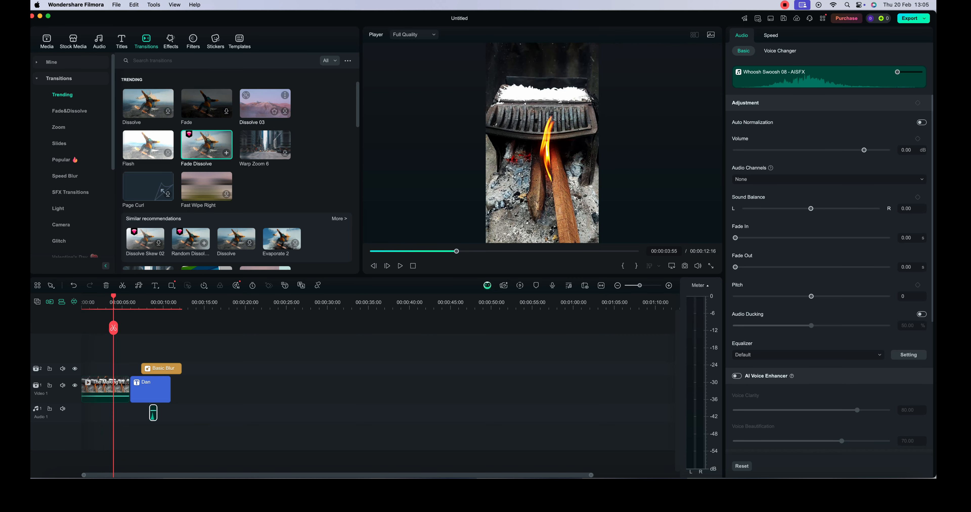
{"action": "left_click_drag", "start_coordinate": [265, 109], "coordinate": [98, 392]}
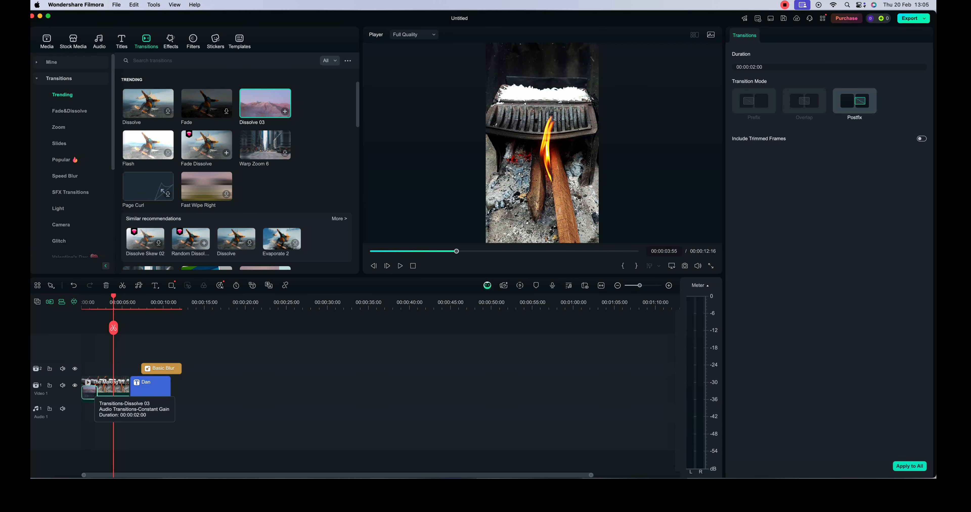
Play the video from the beginning to preview the transition at the start of the clip.
{"action": "left_click_drag", "start_coordinate": [113, 296], "coordinate": [82, 296]}
{"action": "left_click", "coordinate": [400, 266]}
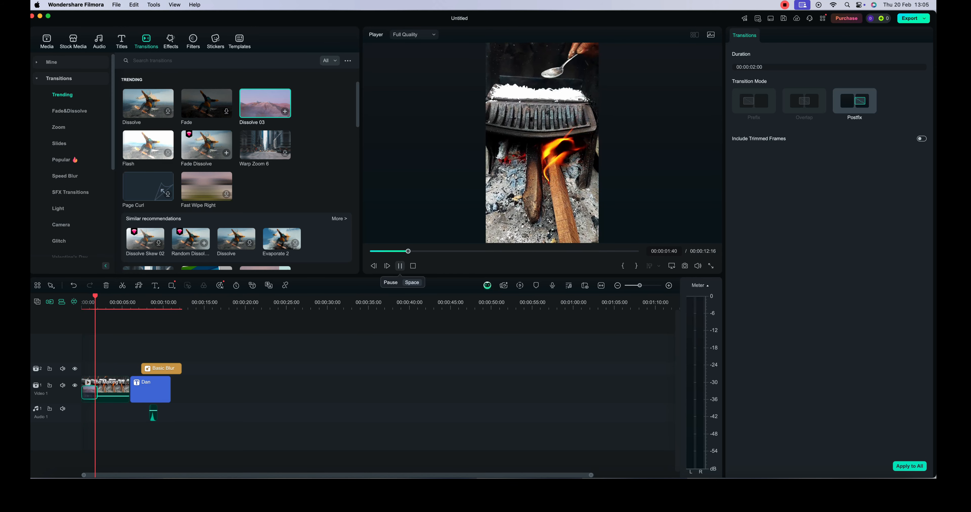
{"action": "left_click", "coordinate": [400, 266]}
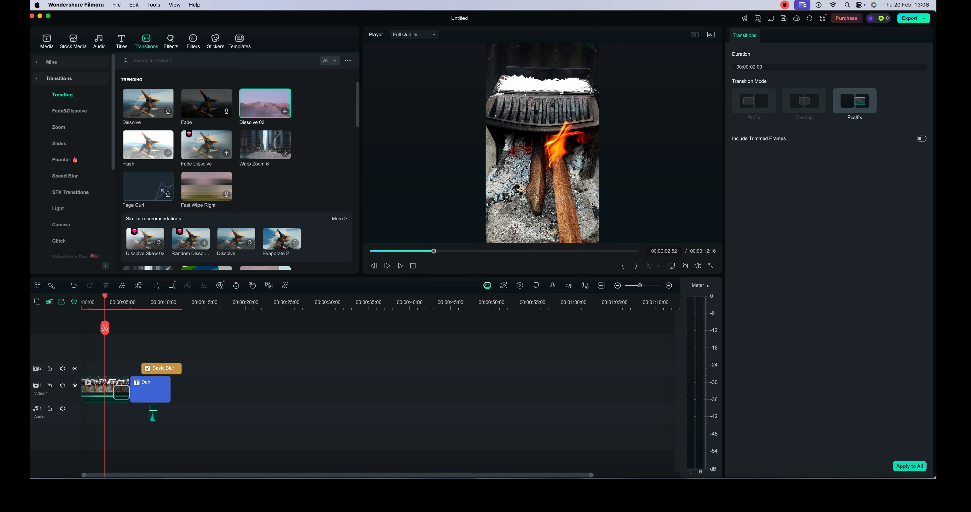
Move the Dissolve 03 transition to the end of the video clip, next to the title clip, and preview it.
{"action": "left_click_drag", "start_coordinate": [121, 393], "coordinate": [122, 393]}
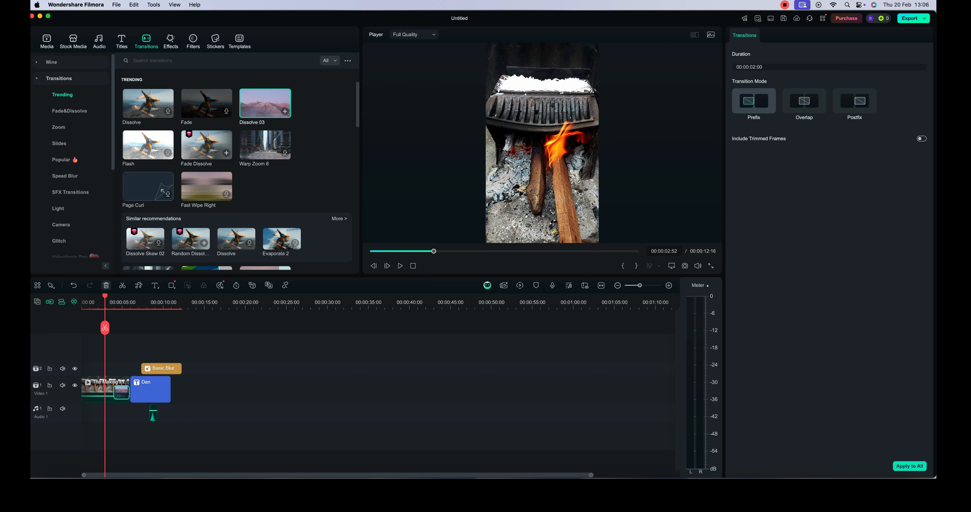
{"action": "left_click", "coordinate": [400, 266]}
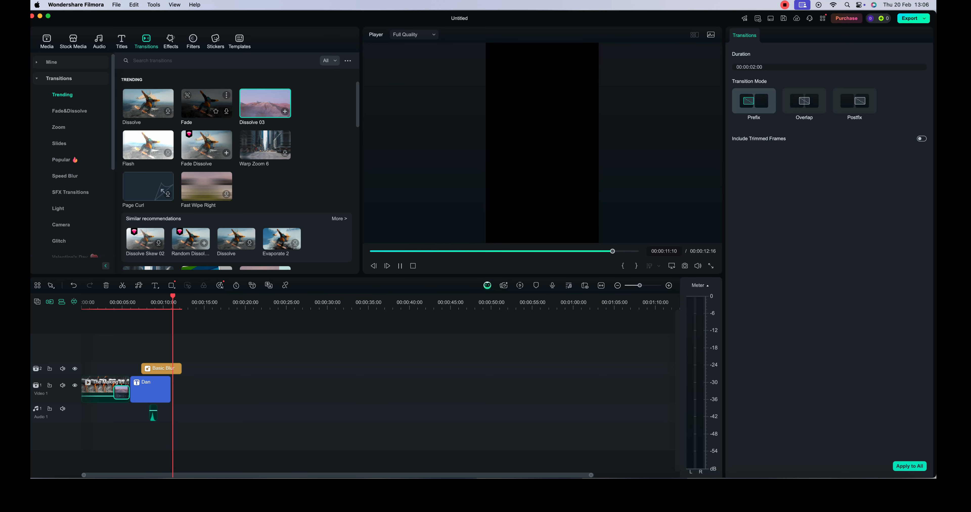
Place the Modern Logo Reveal 09 template after the title clip, matching the project to 1920 x 1080 25fps, and play it.
{"action": "left_click", "coordinate": [240, 42]}
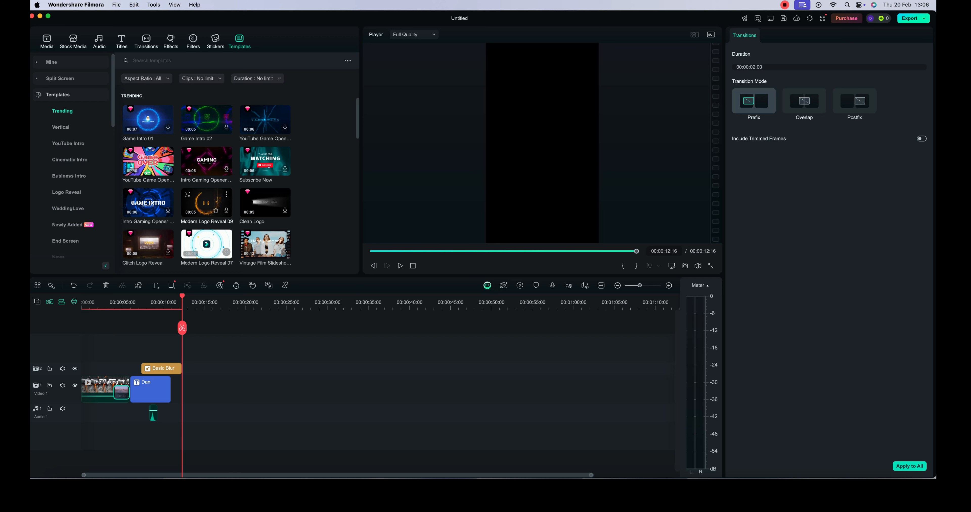
{"action": "left_click", "coordinate": [206, 203]}
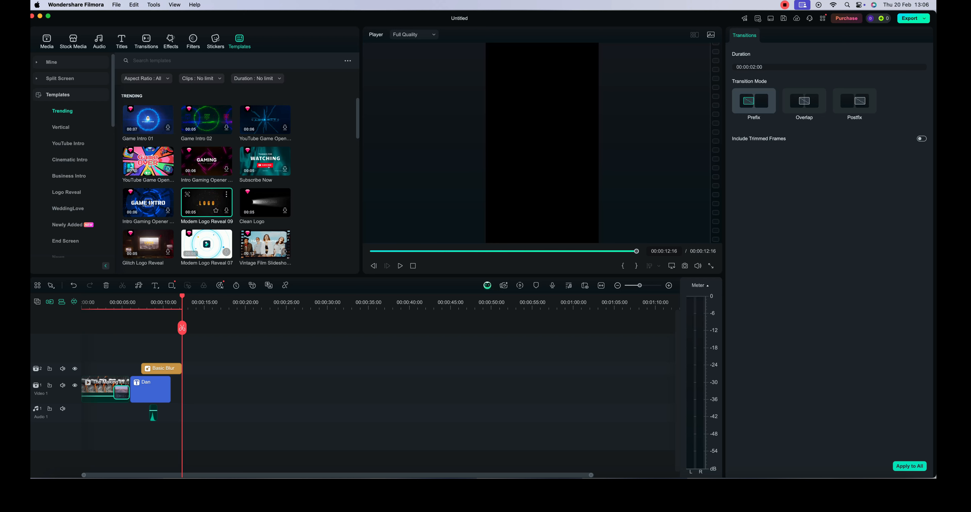
{"action": "left_click_drag", "start_coordinate": [207, 203], "coordinate": [192, 388]}
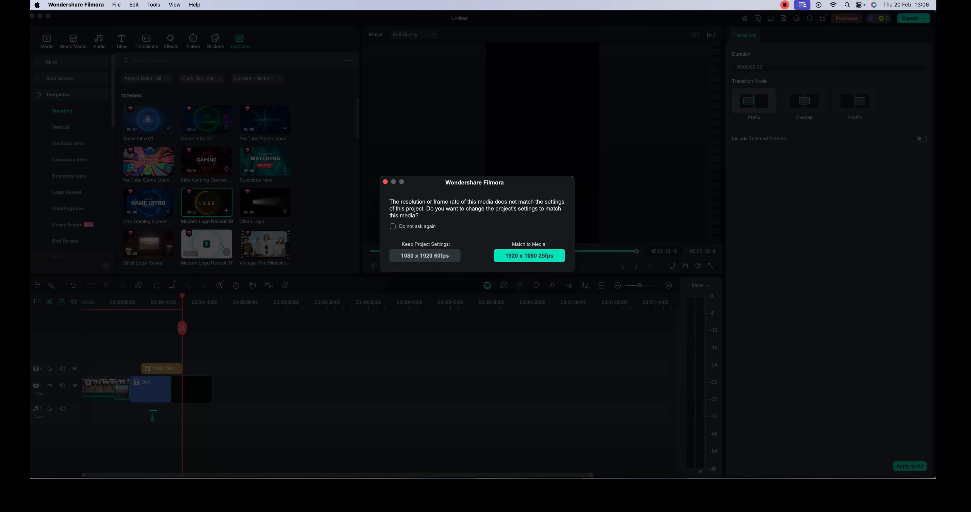
{"action": "left_click", "coordinate": [529, 256]}
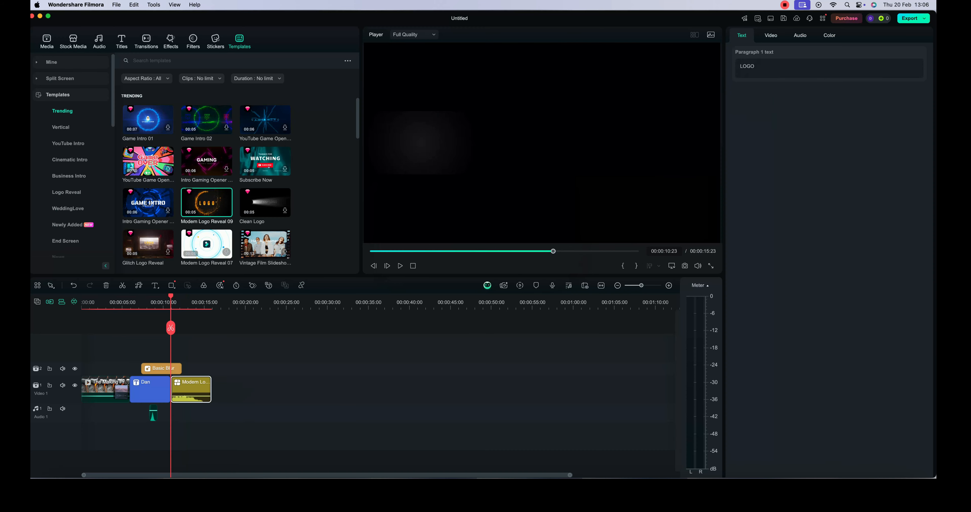
{"action": "key", "text": "space"}
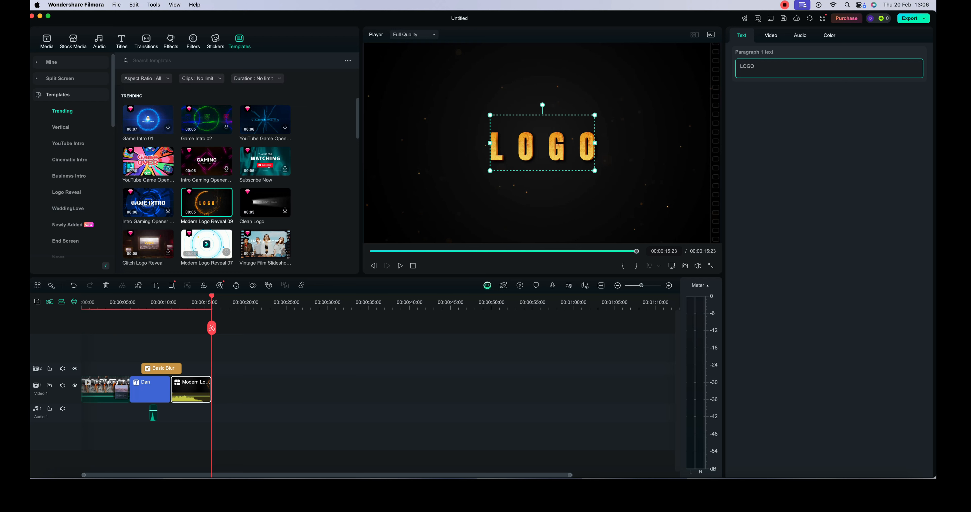
Try to select the whole LOGO placeholder text of the logo reveal template for editing.
{"action": "double_click", "coordinate": [747, 66]}
{"action": "double_click", "coordinate": [748, 67]}
{"action": "left_click", "coordinate": [747, 67]}
{"action": "double_click", "coordinate": [747, 67]}
{"action": "left_click", "coordinate": [748, 66]}
{"action": "double_click", "coordinate": [747, 66]}
{"action": "left_click", "coordinate": [631, 127]}
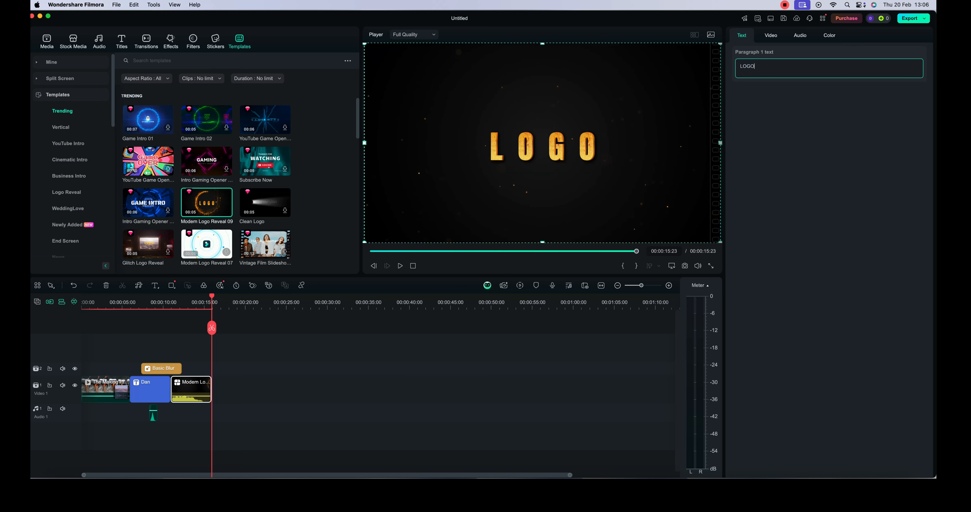
{"action": "left_click", "coordinate": [542, 146]}
{"action": "double_click", "coordinate": [747, 67]}
{"action": "left_click", "coordinate": [748, 66]}
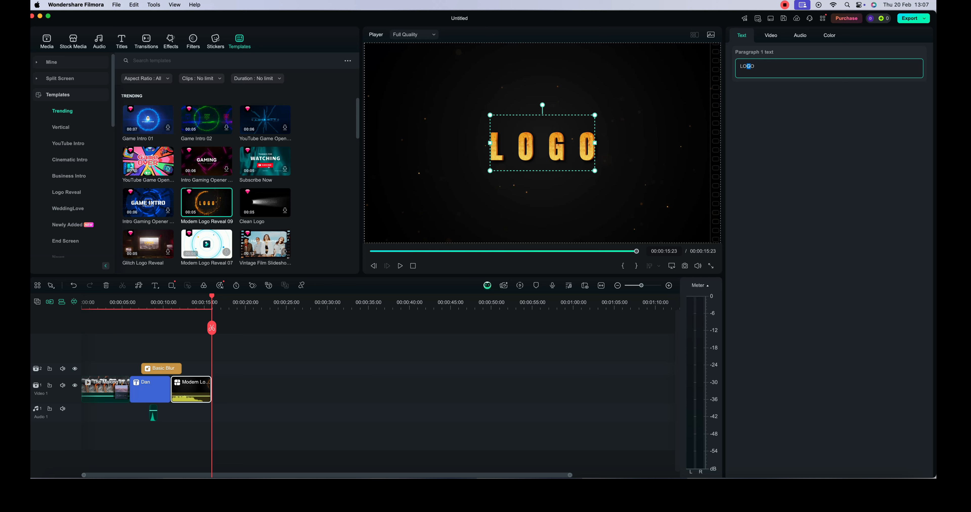
{"action": "left_click", "coordinate": [785, 4]}
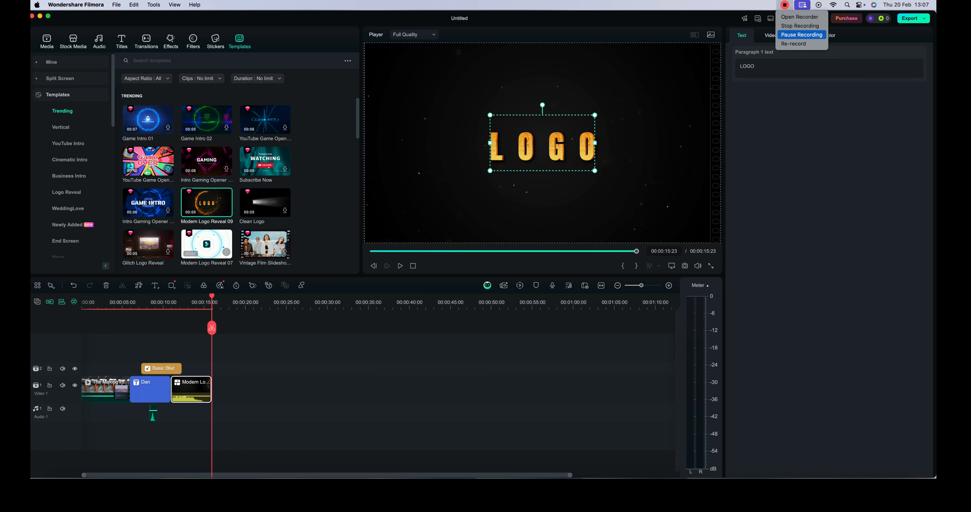
{"action": "left_click", "coordinate": [802, 35]}
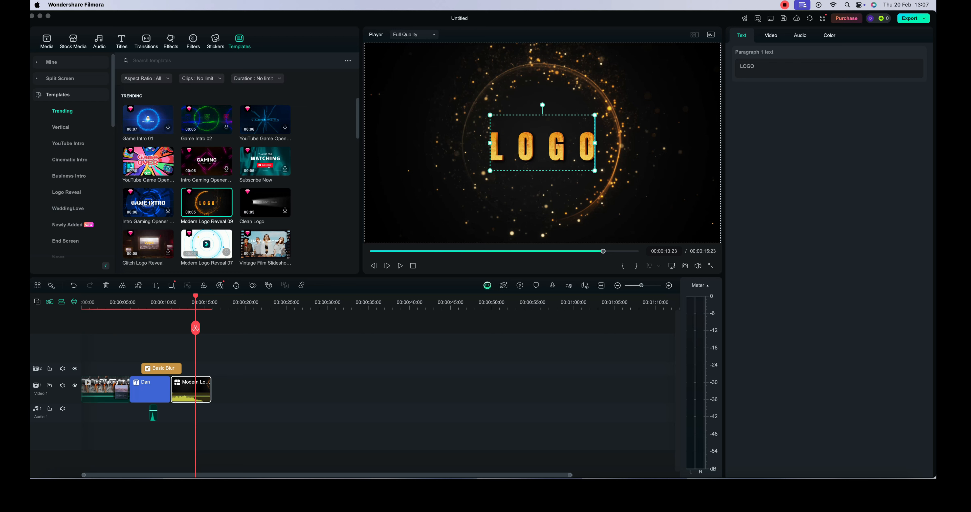
Replace the LOGO placeholder text in the logo reveal with the same first name used in the title clip.
{"action": "double_click", "coordinate": [747, 67]}
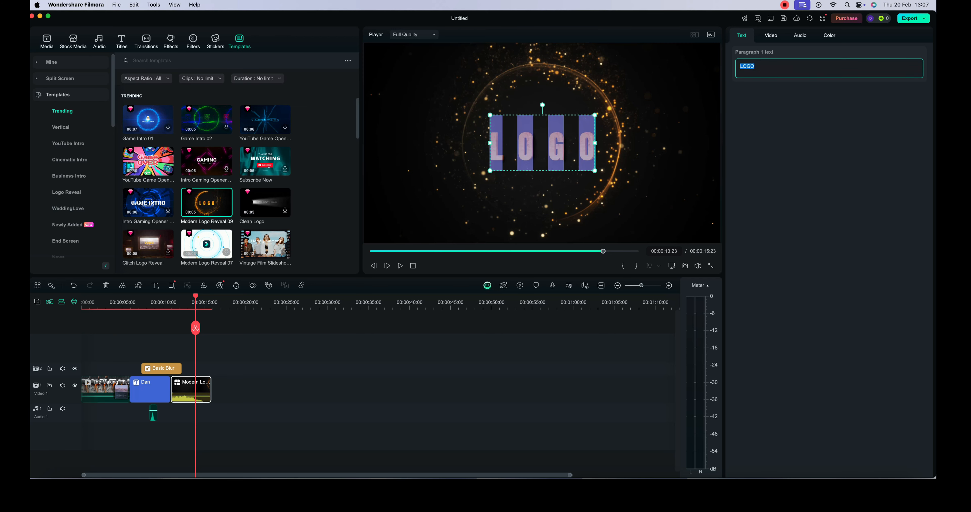
{"action": "key", "text": "BackSpace"}
{"action": "type", "text": "Dan"}
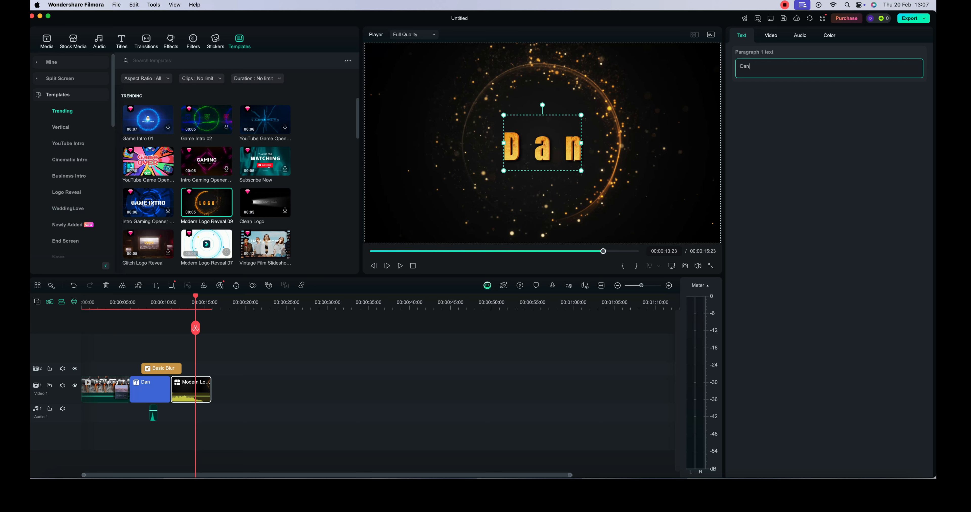
Play the rest of the edited logo reveal and replay the whole video from the beginning.
{"action": "left_click", "coordinate": [401, 266]}
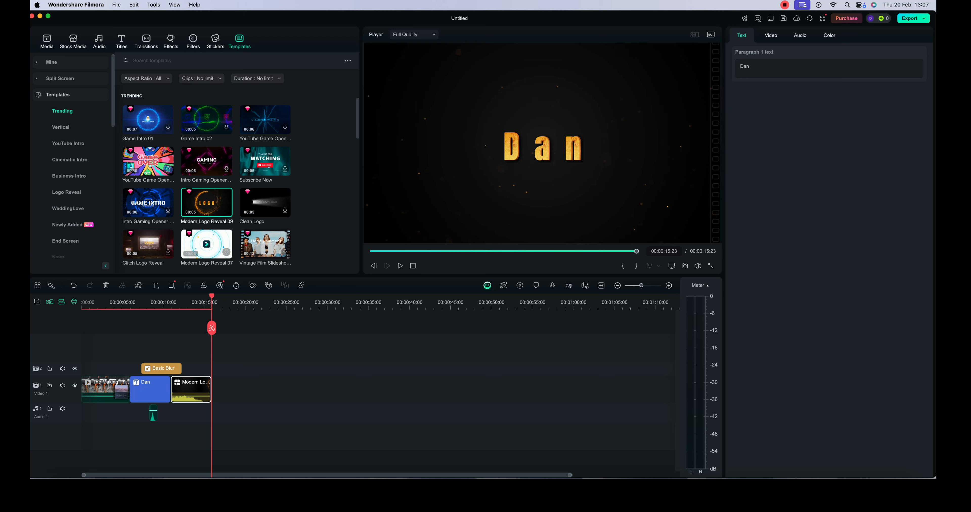
{"action": "key", "text": "Home"}
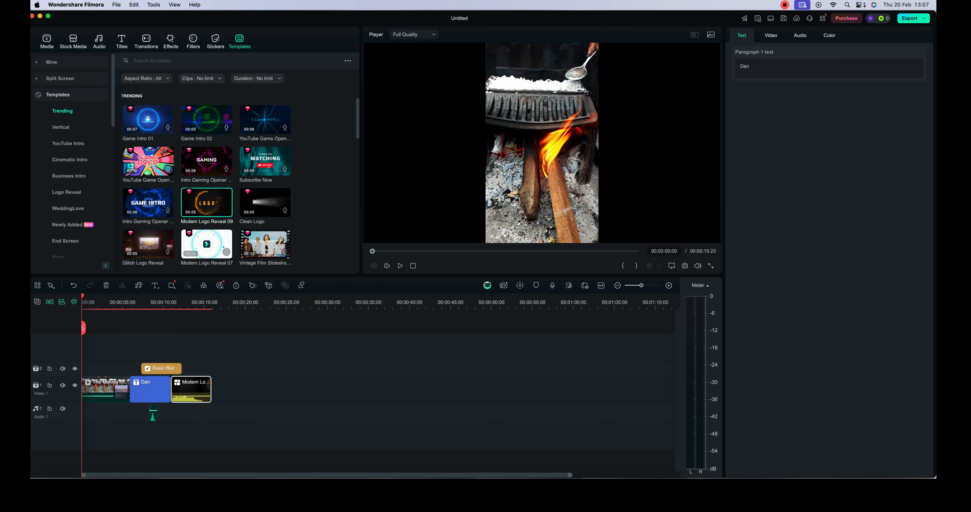
{"action": "left_click", "coordinate": [400, 265]}
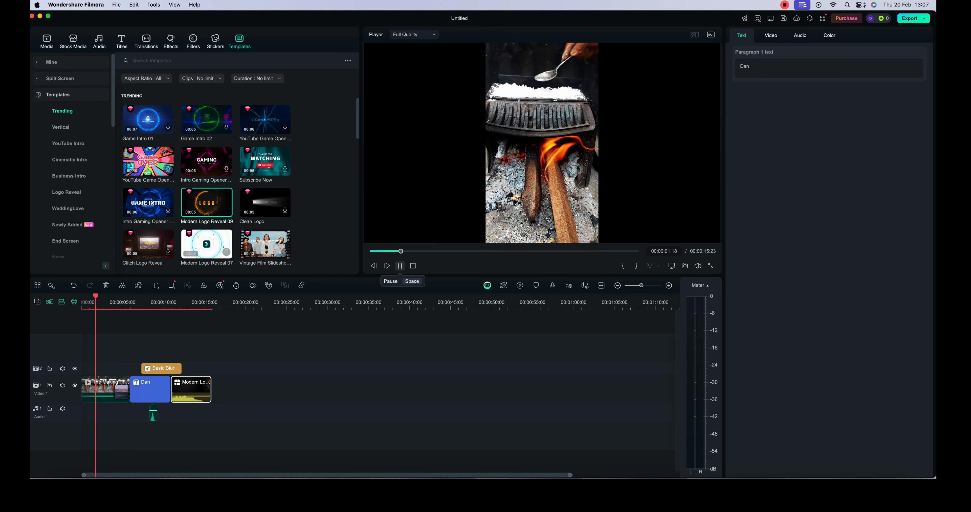